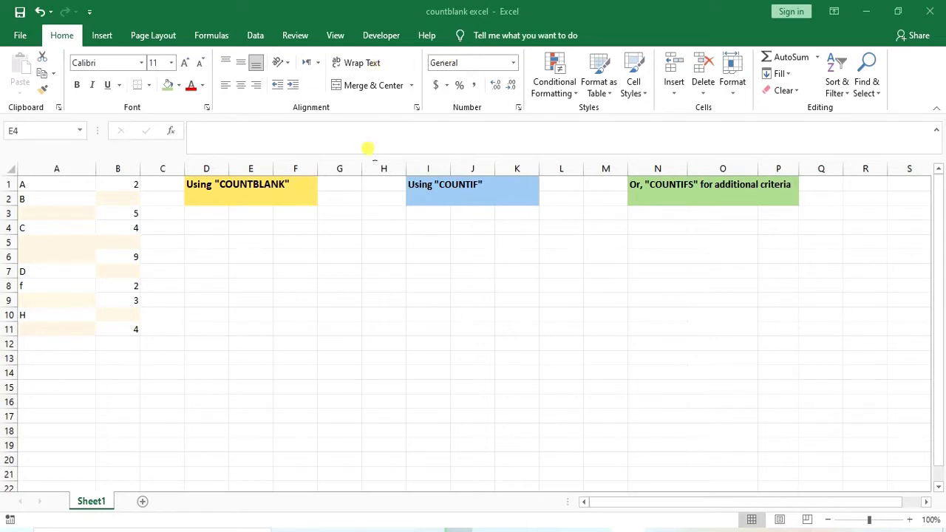
left_click_drag(40, 185, 43, 188)
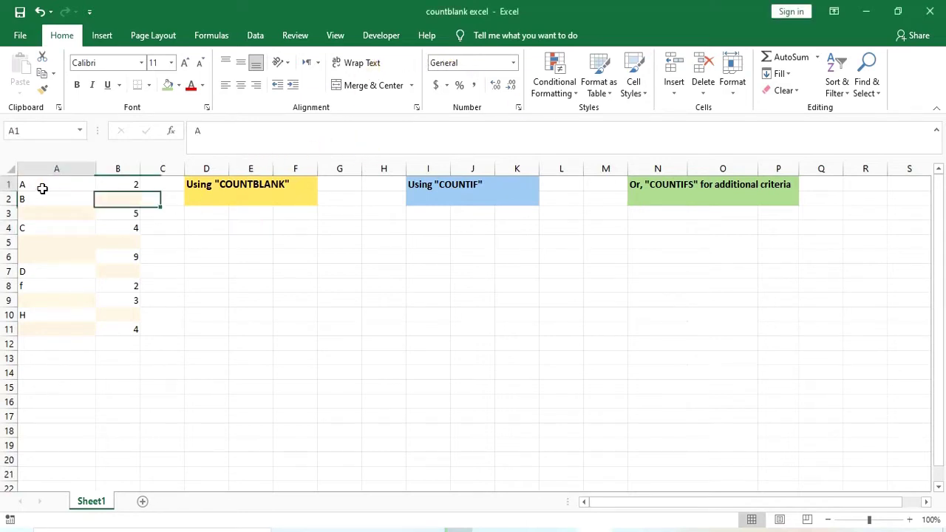
left_click(43, 189)
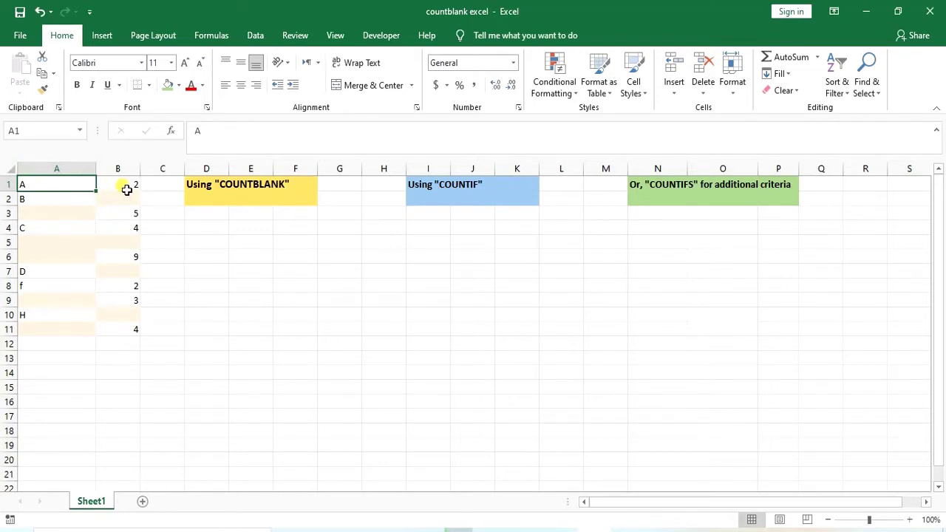
- Count the blank cells of the data range in cell E4 with the formula =COUNTBLANK(A1:B11)
left_click(252, 229)
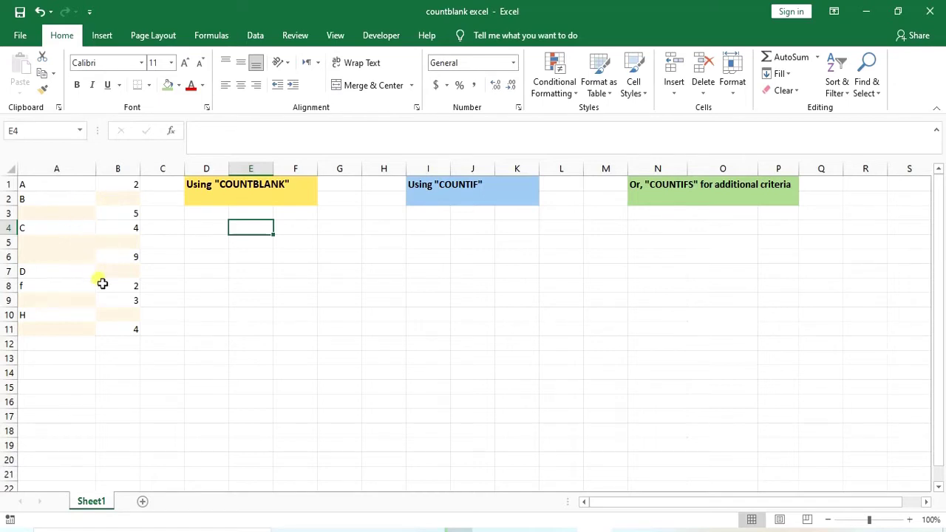
type("=")
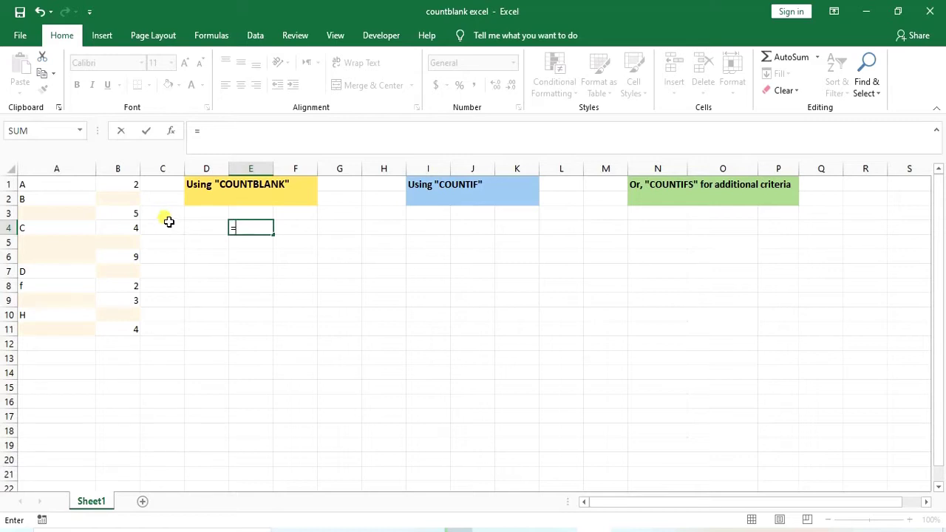
type("c")
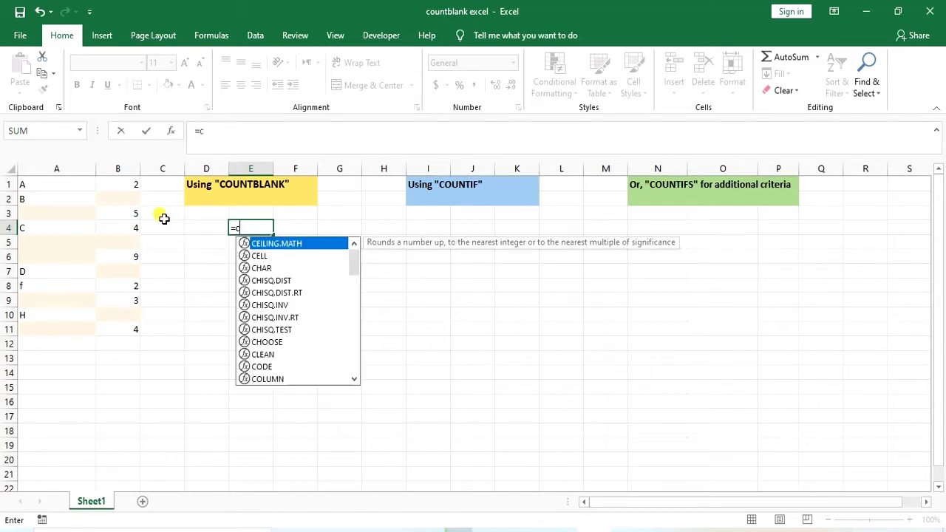
type("oun")
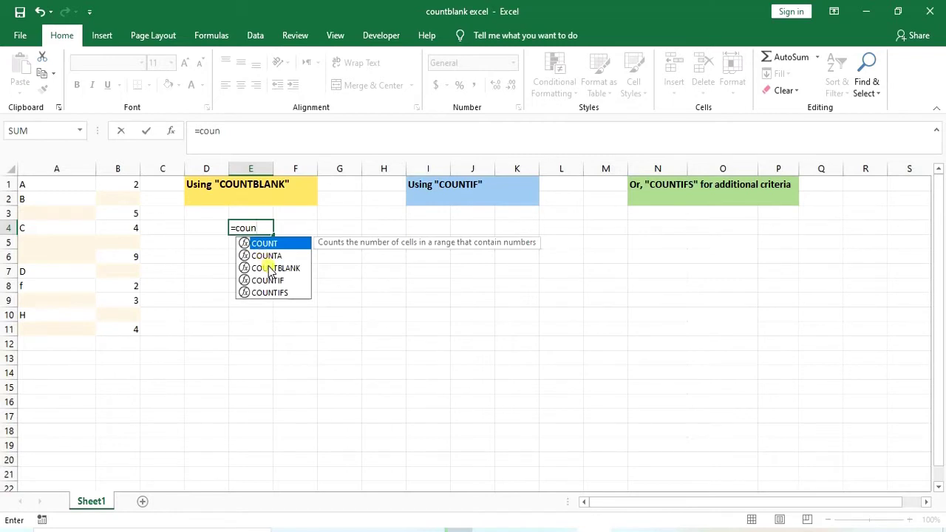
double_click(270, 269)
left_click_drag(77, 186, 125, 333)
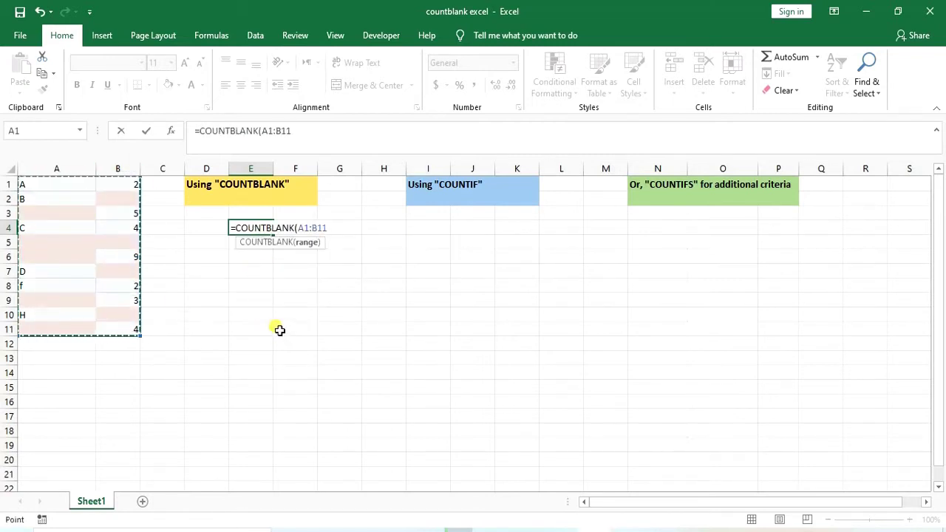
type(")")
key("Return")
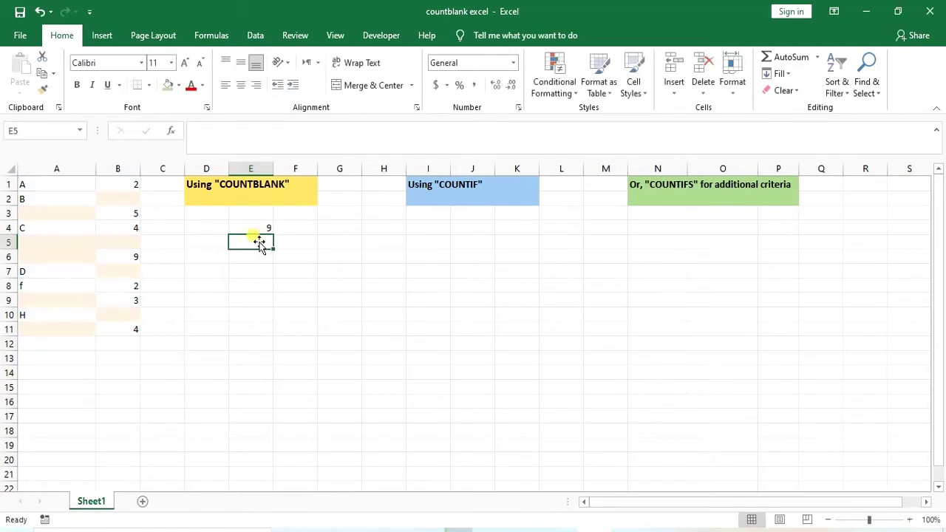
left_click(240, 229)
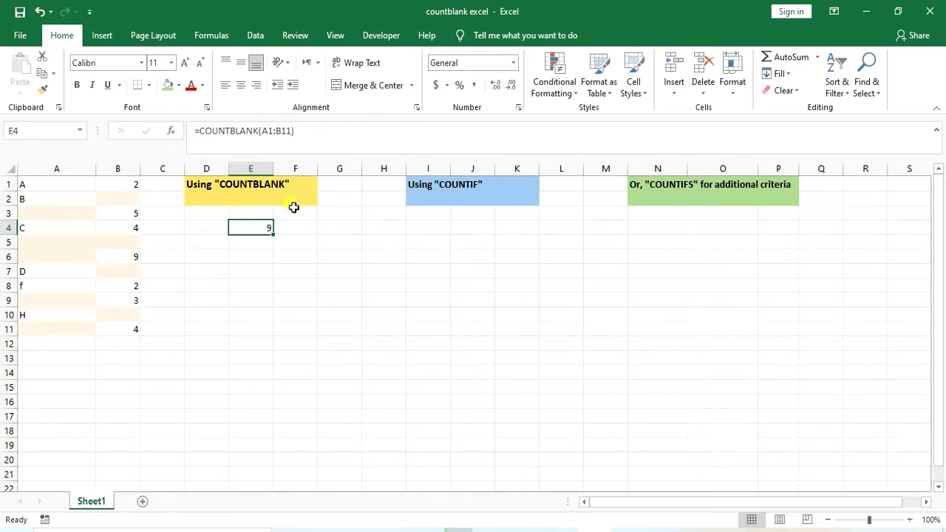
- Count the blank cells of the same range in cell J4 with the formula =COUNTIF(A1:B11,"")
left_click(480, 234)
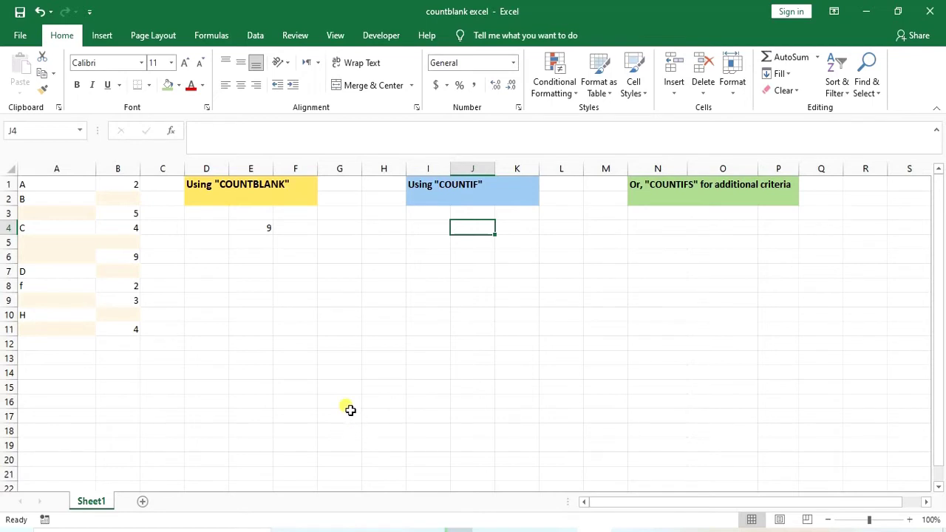
type("=")
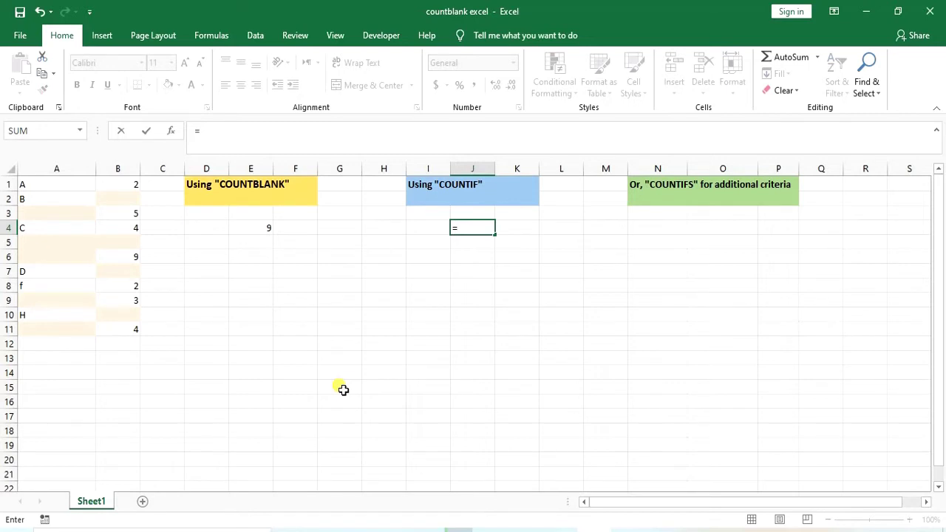
type("c")
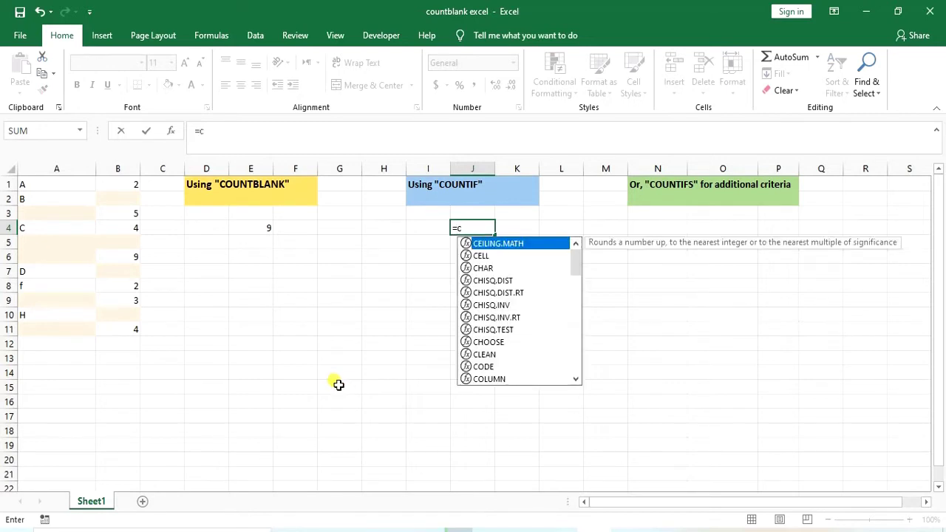
type("ount")
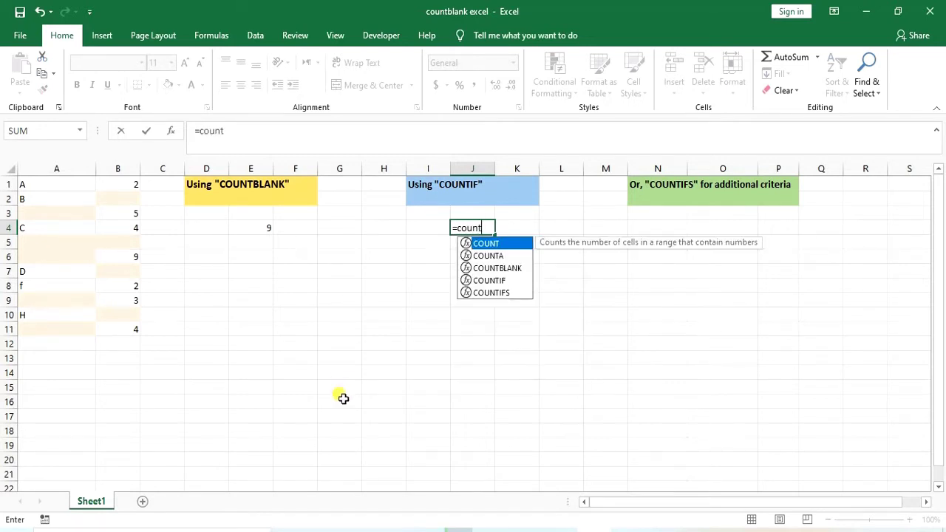
type("i")
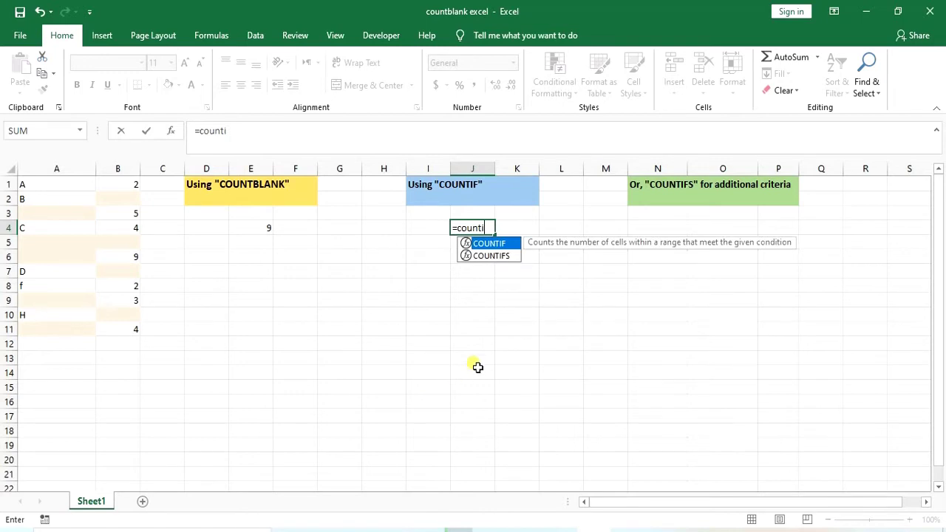
double_click(493, 243)
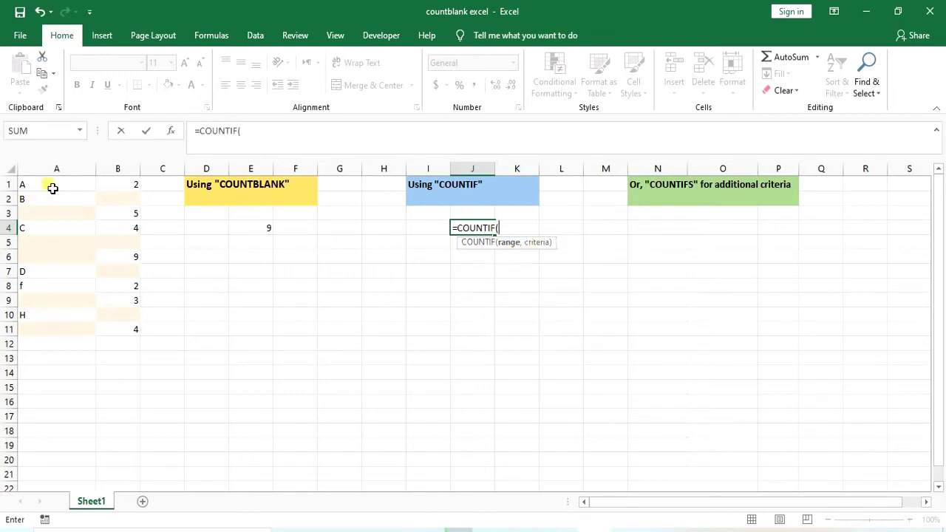
left_click_drag(53, 188, 126, 332)
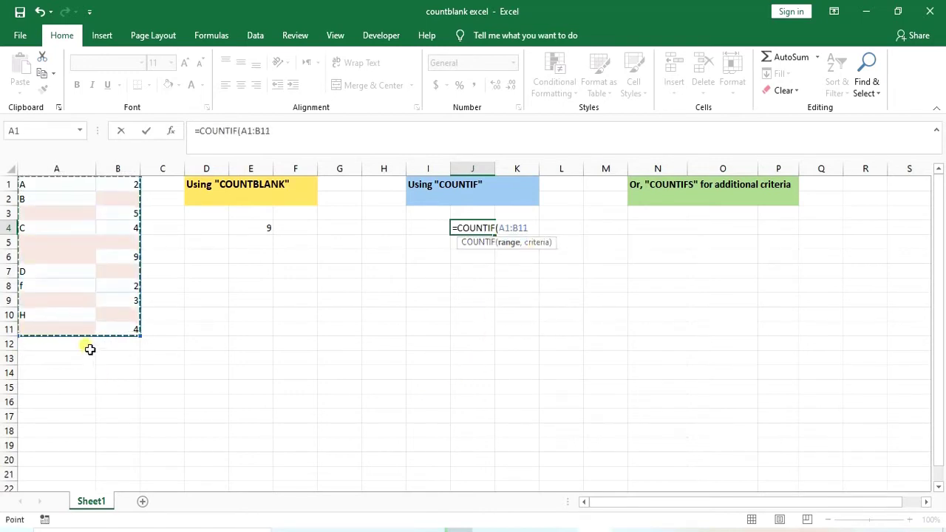
type(",")
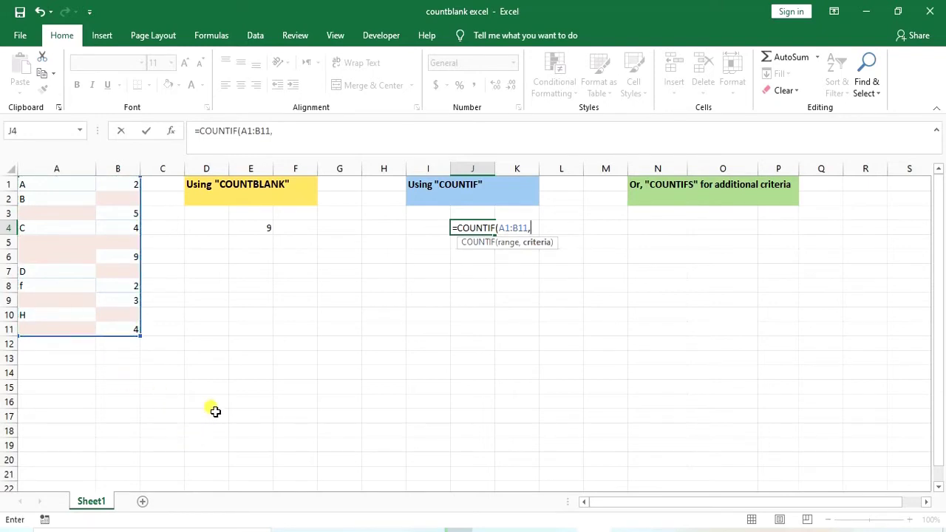
type("\"")
type("\")")
key("Return")
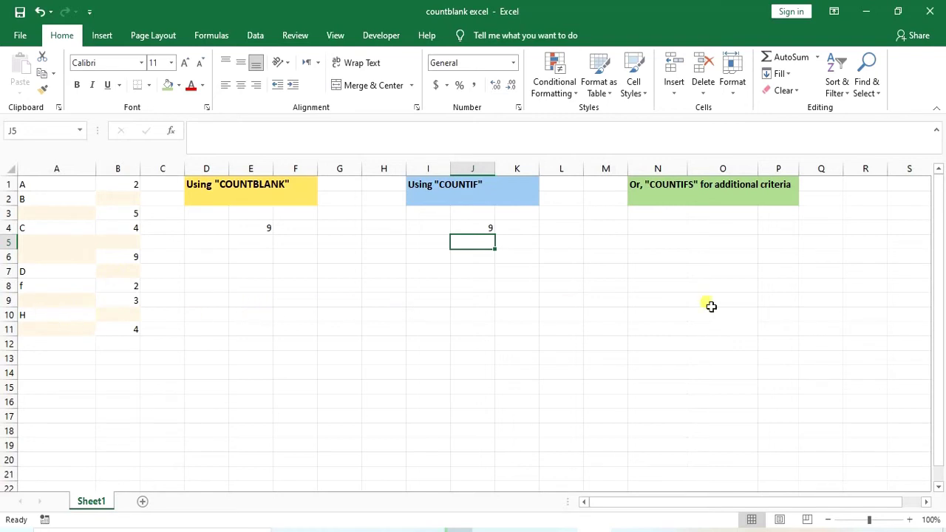
- Examine the blank cells in column A and the values in column B as criteria for a COUNTIFS formula
left_click(717, 227)
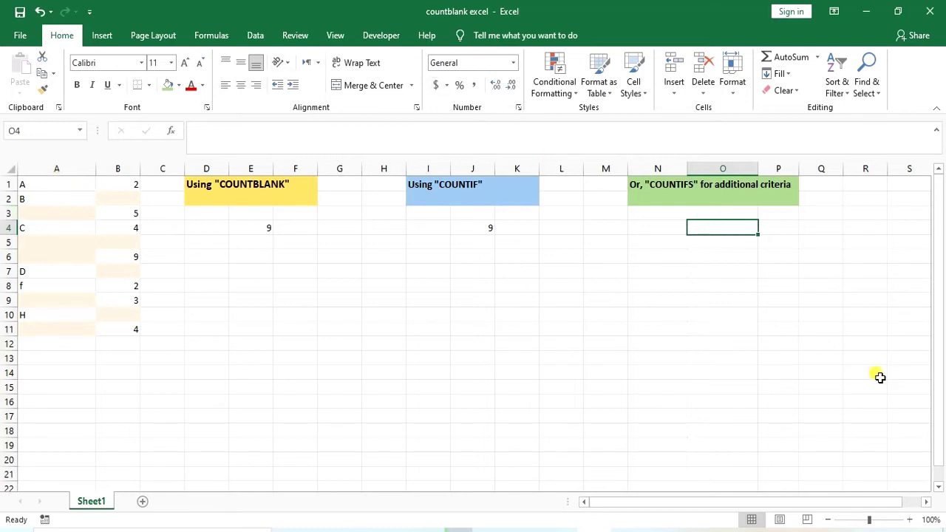
left_click(74, 215)
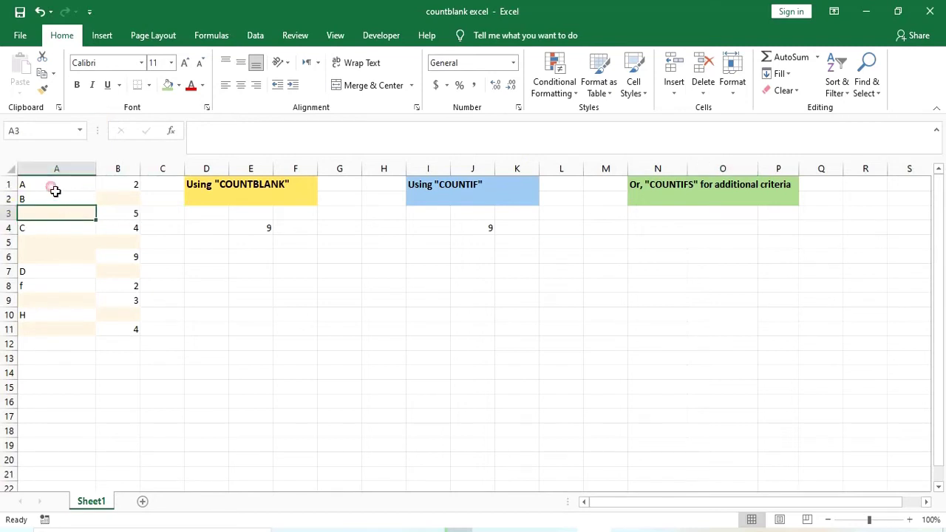
left_click(51, 169)
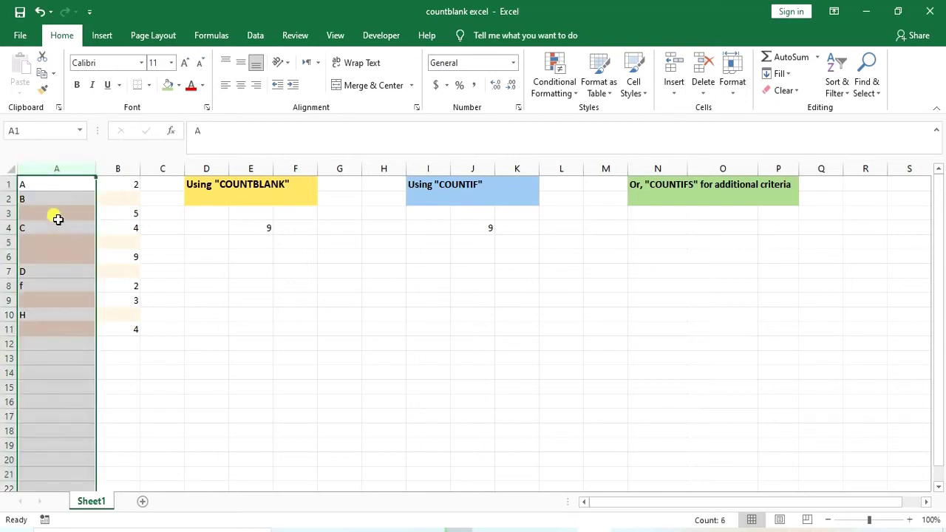
left_click(57, 217)
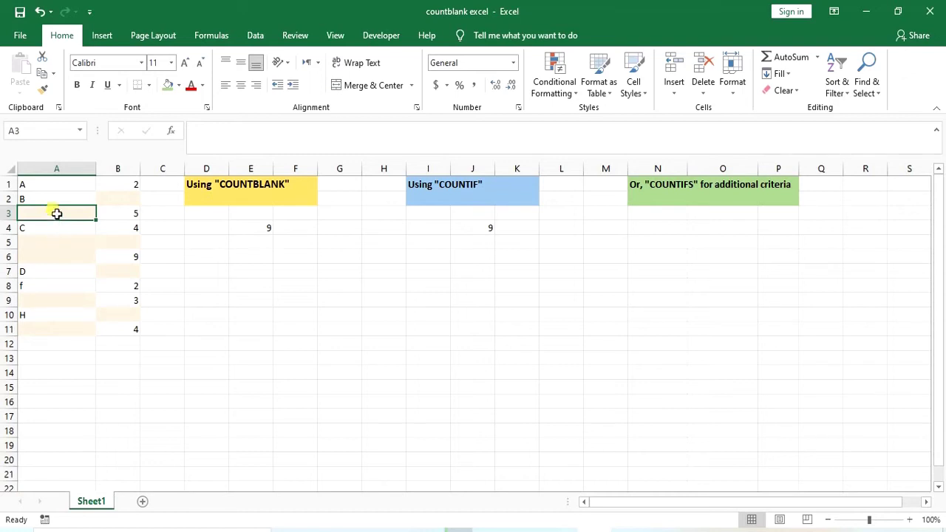
left_click(65, 170)
left_click(68, 215)
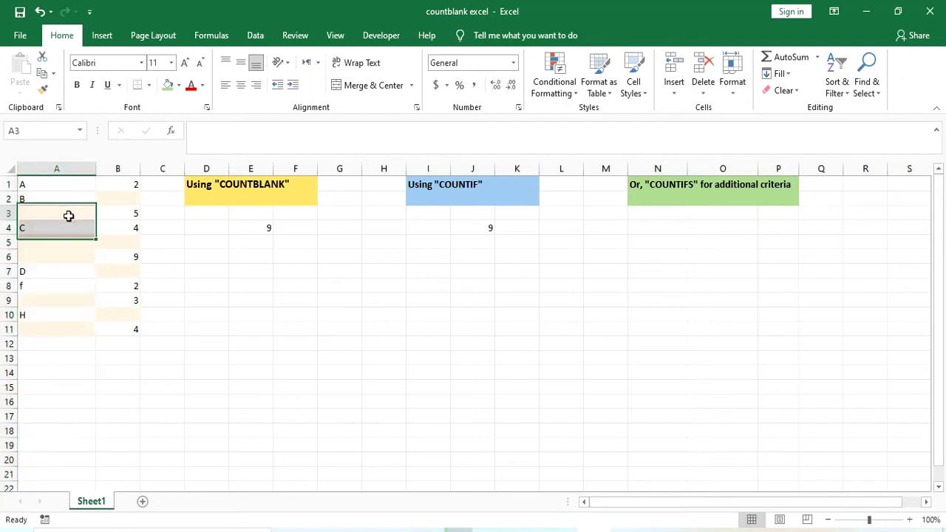
left_click(127, 169)
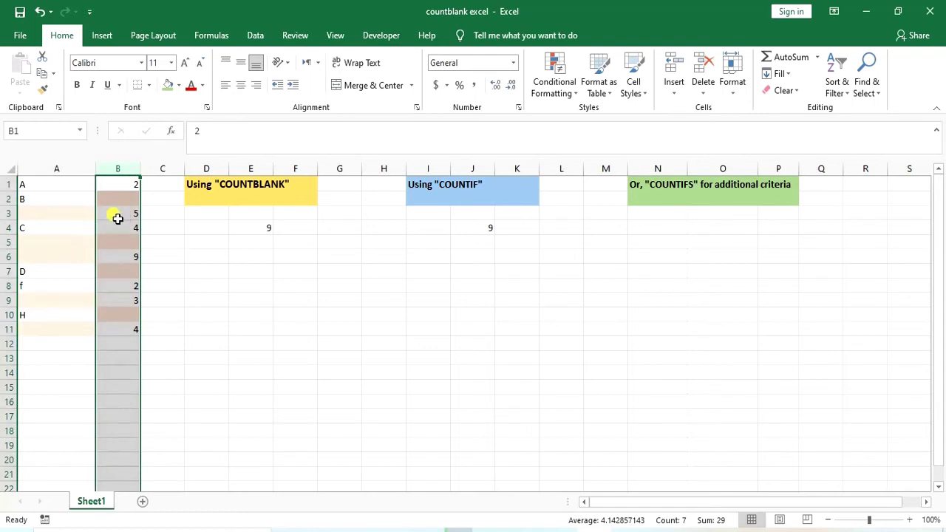
left_click(118, 216)
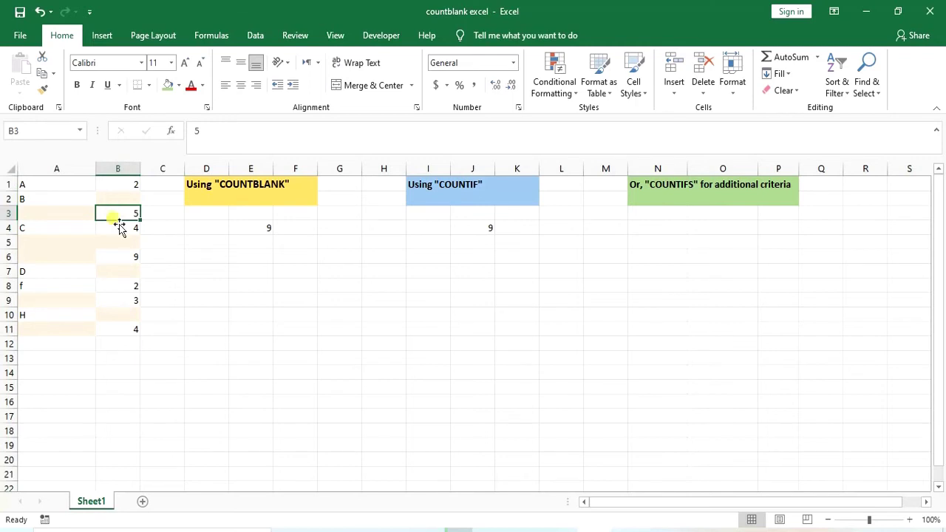
- Change the value in cell B11 to 5, and compare rows 3 and 11 across columns A and B
double_click(130, 329)
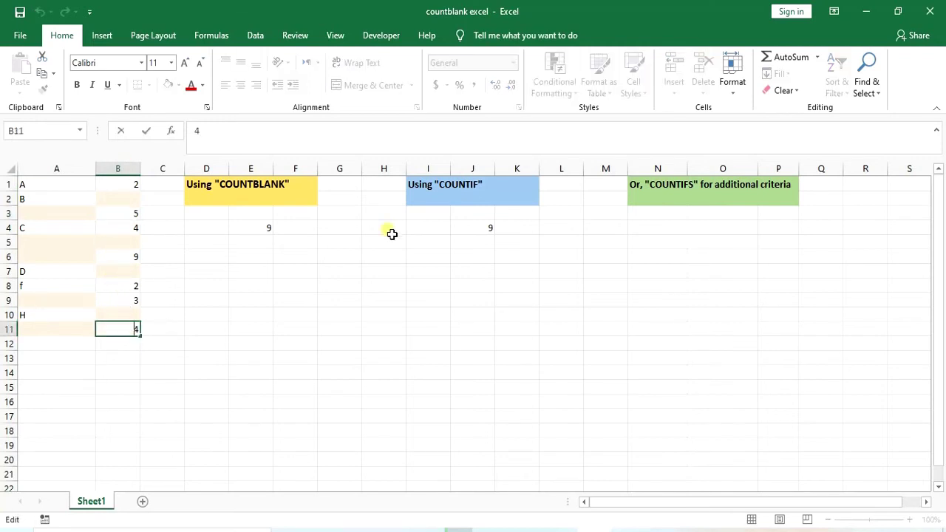
left_click_drag(135, 328, 173, 337)
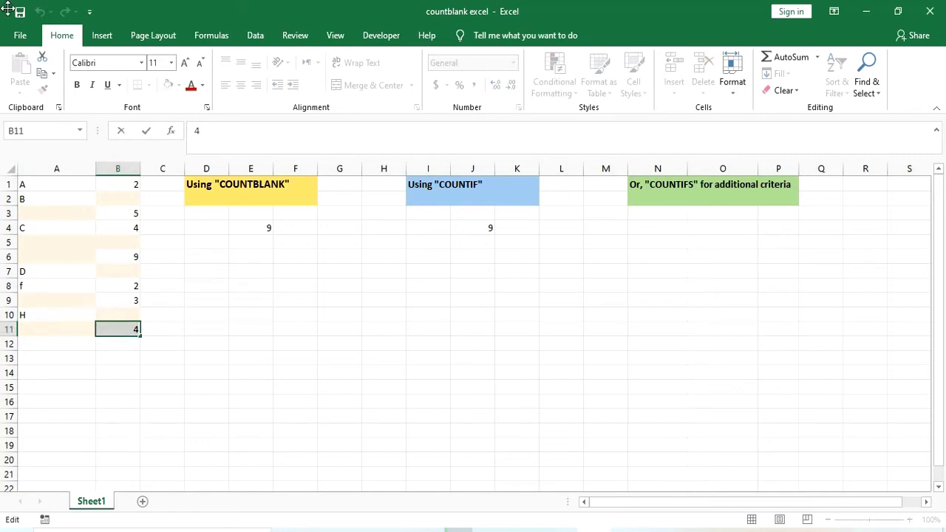
type("5")
left_click(326, 322)
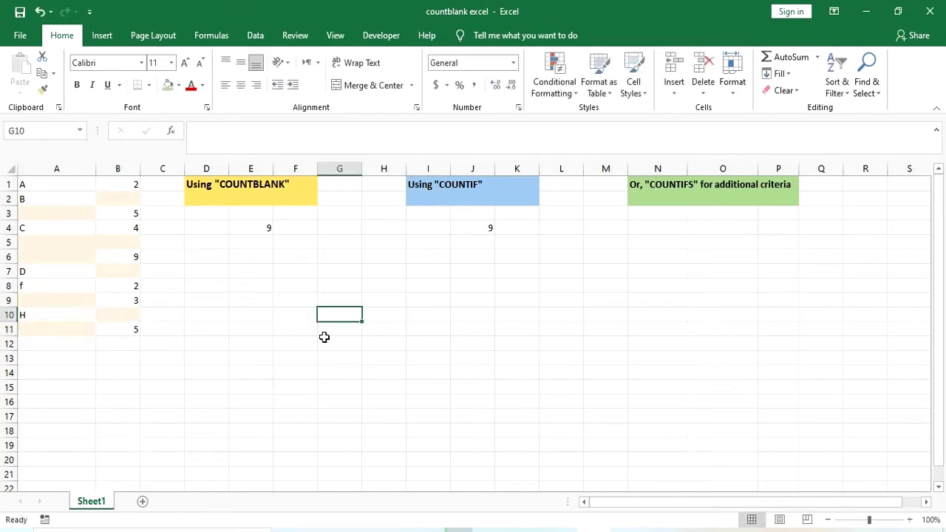
left_click_drag(76, 218, 135, 222)
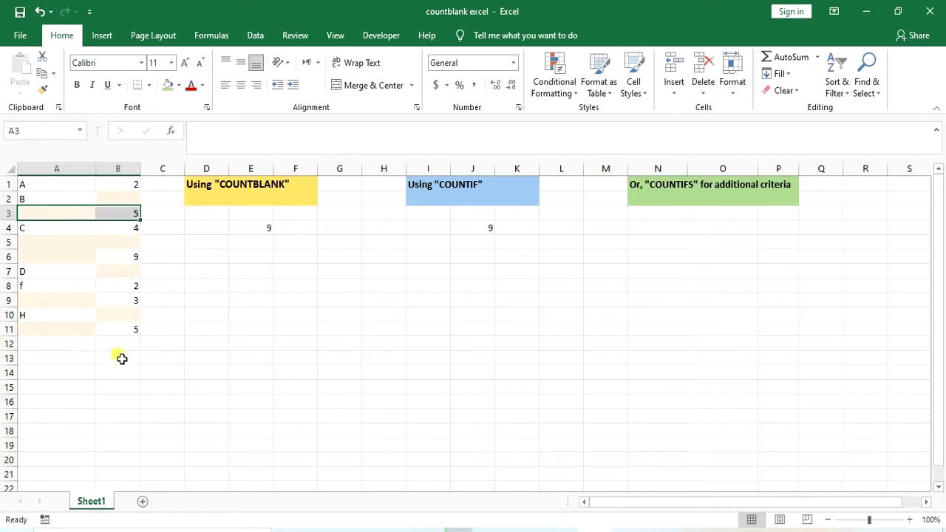
left_click_drag(87, 336, 128, 334)
- Begin a COUNTIFS formula in cell O4 with A1:A11 as the first criteria range and "" as its criterion
left_click(706, 229)
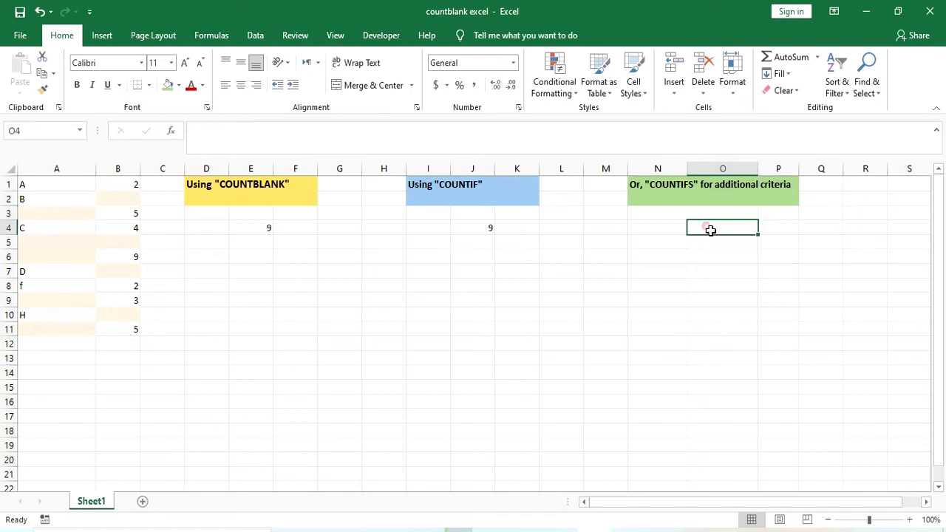
type("=")
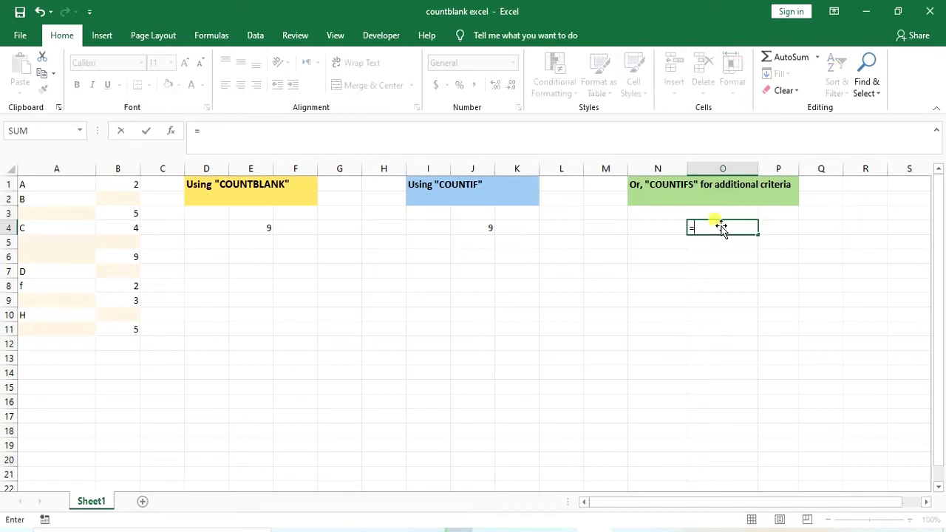
type("coun")
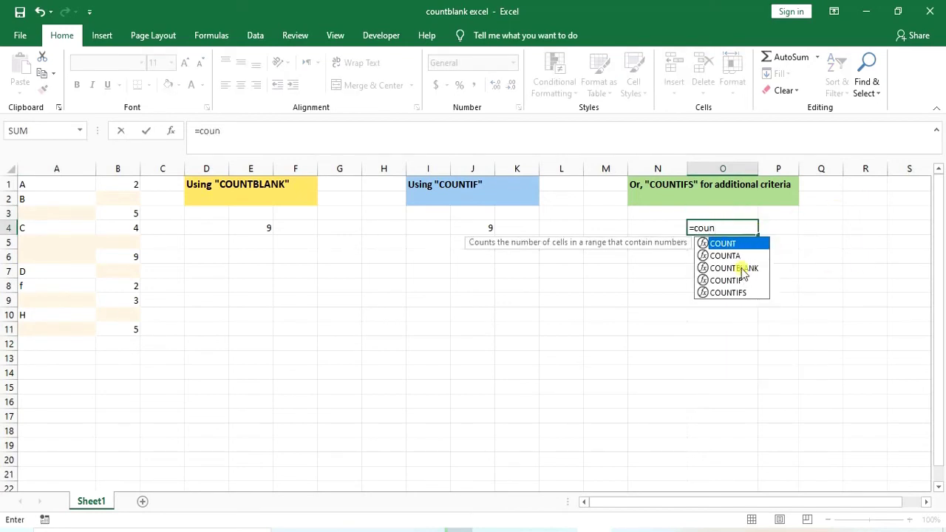
left_click(739, 293)
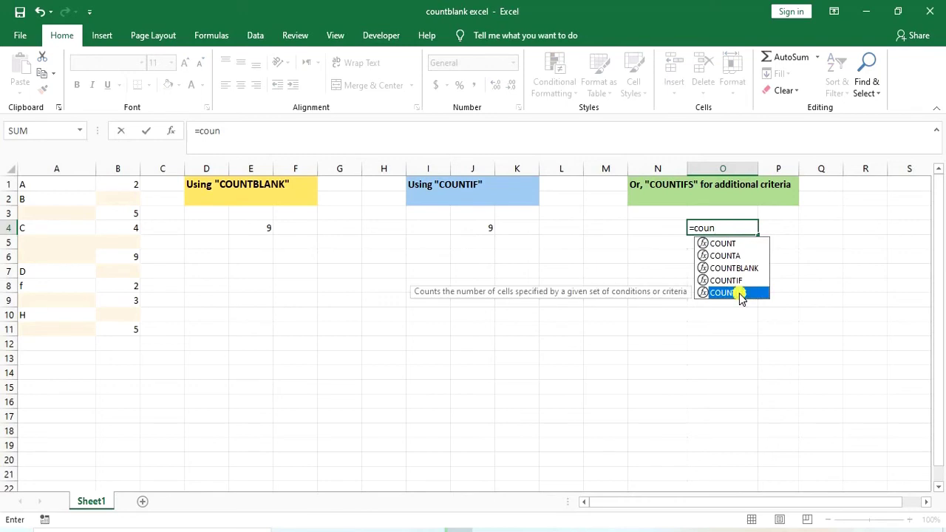
double_click(739, 293)
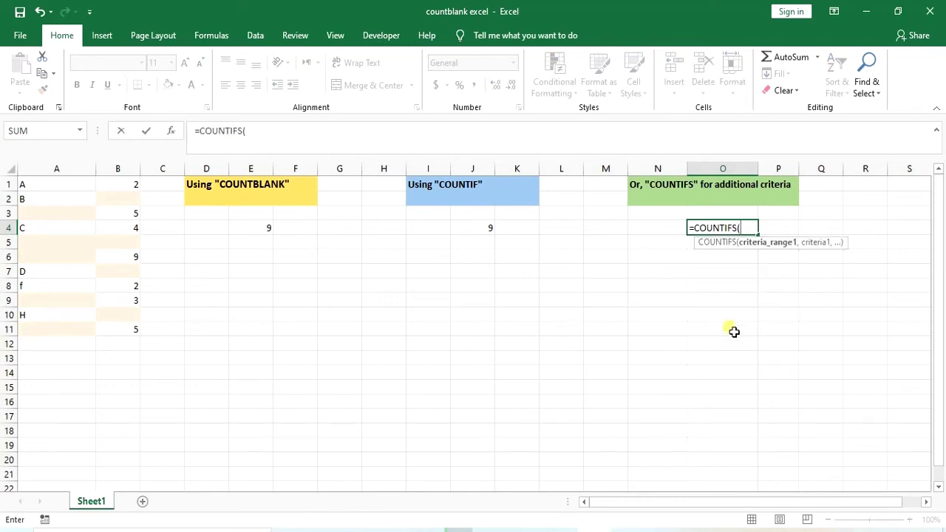
left_click(83, 184)
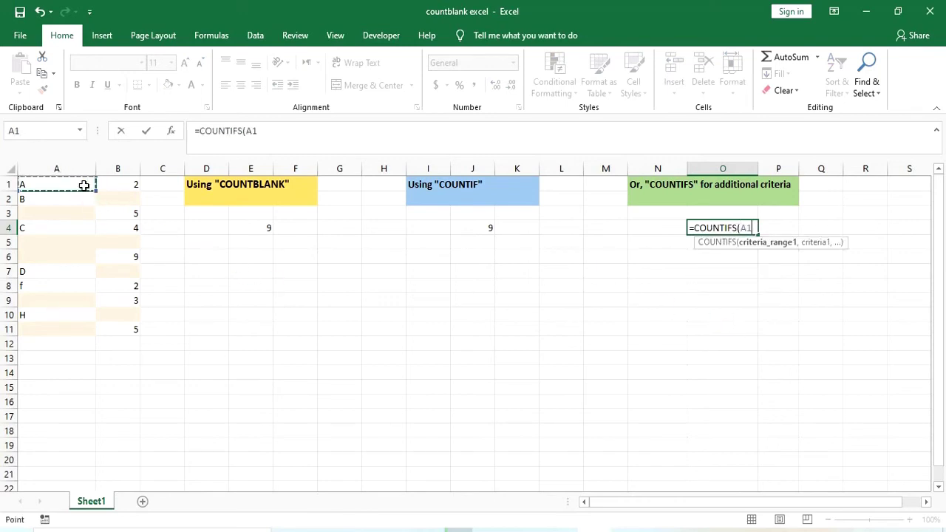
left_click_drag(83, 185, 70, 330)
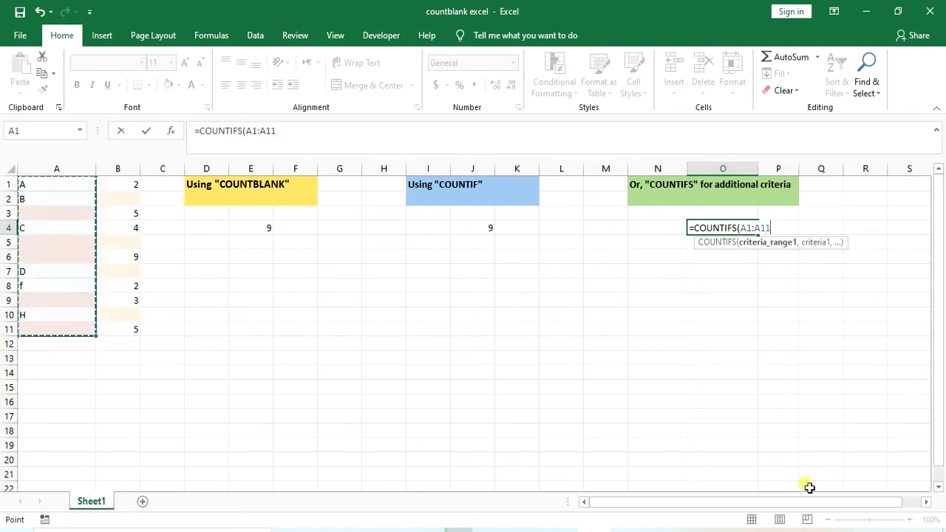
type(",")
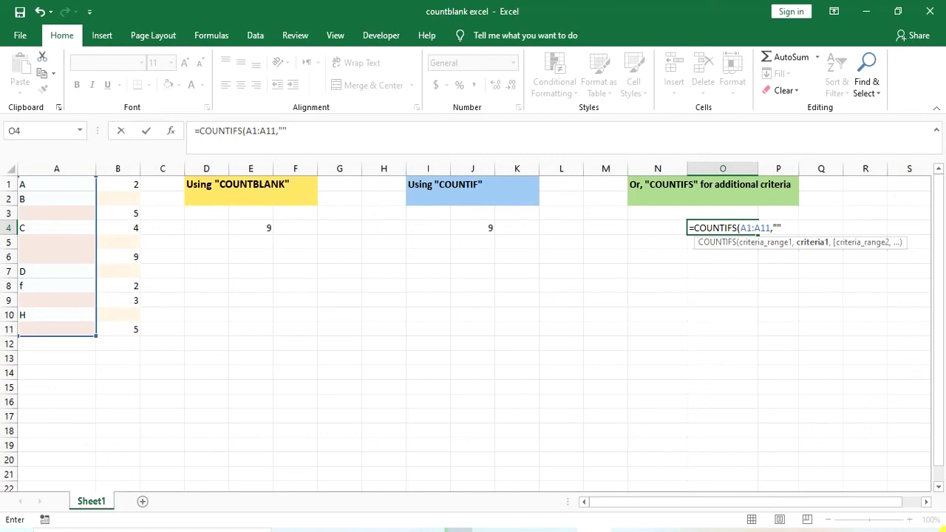
- Add B1:B11 with the criterion "5" to complete the formula =COUNTIFS(A1:A11,"",B1:B11,"5")
type(",")
left_click_drag(134, 185, 135, 329)
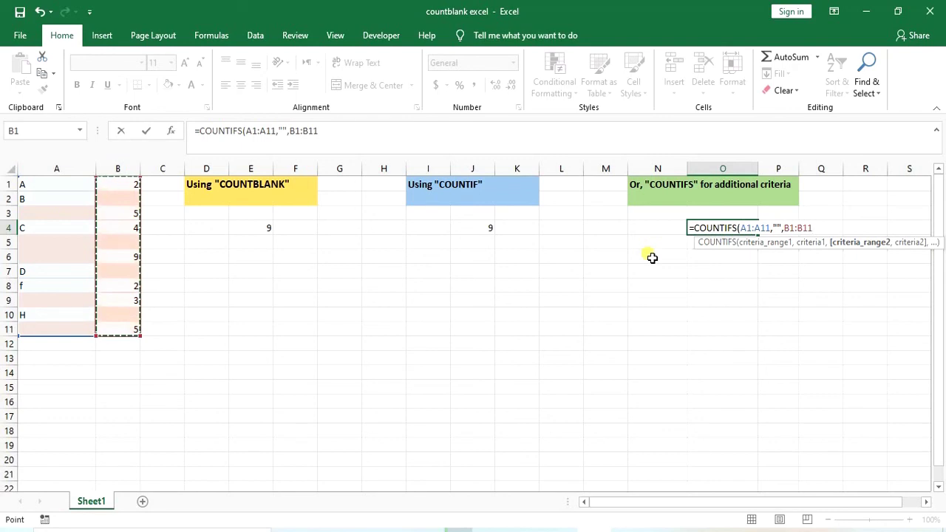
type(",")
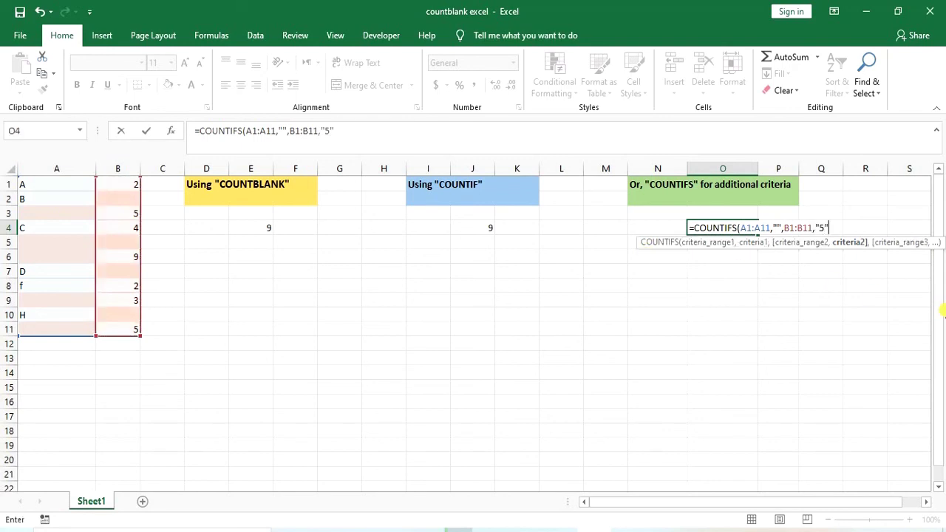
type("\"5\")")
key("Return")
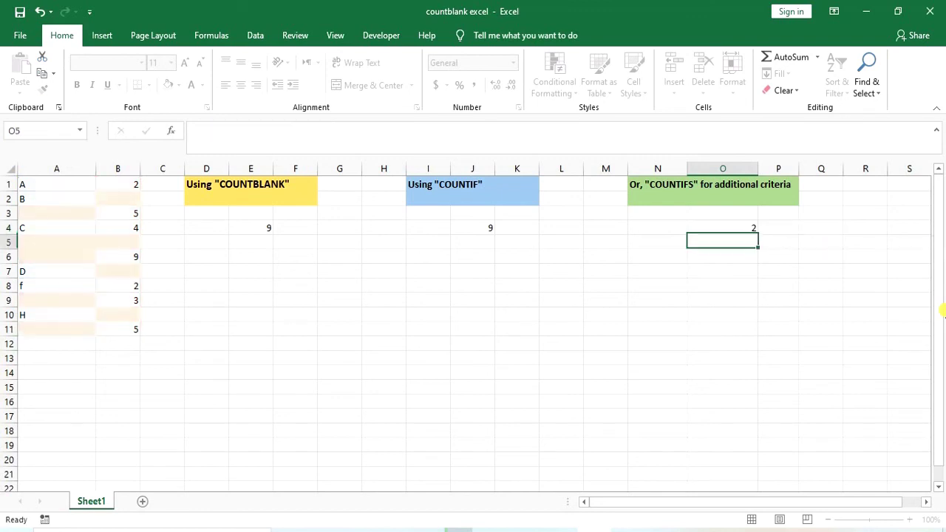
- Check the COUNTIFS result in O4 against rows 11 and 3 across columns A and B
left_click(716, 230)
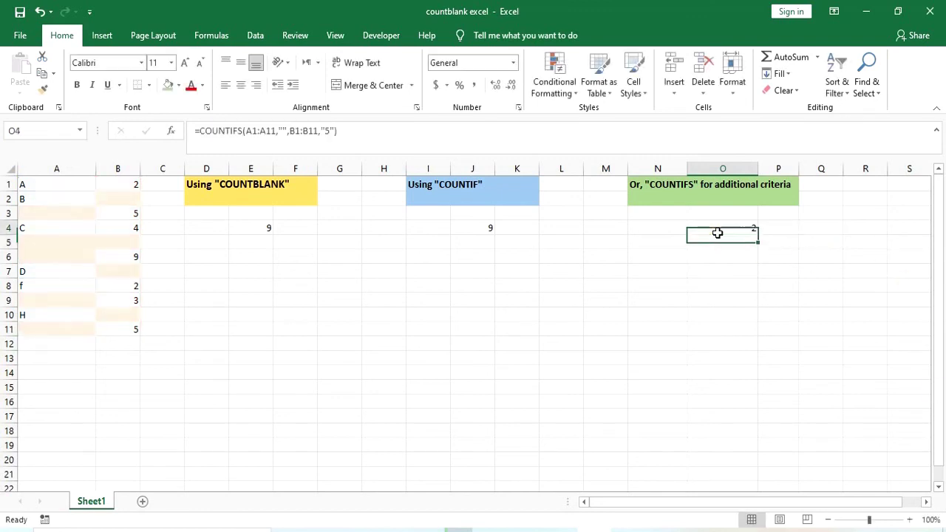
left_click_drag(82, 333, 110, 331)
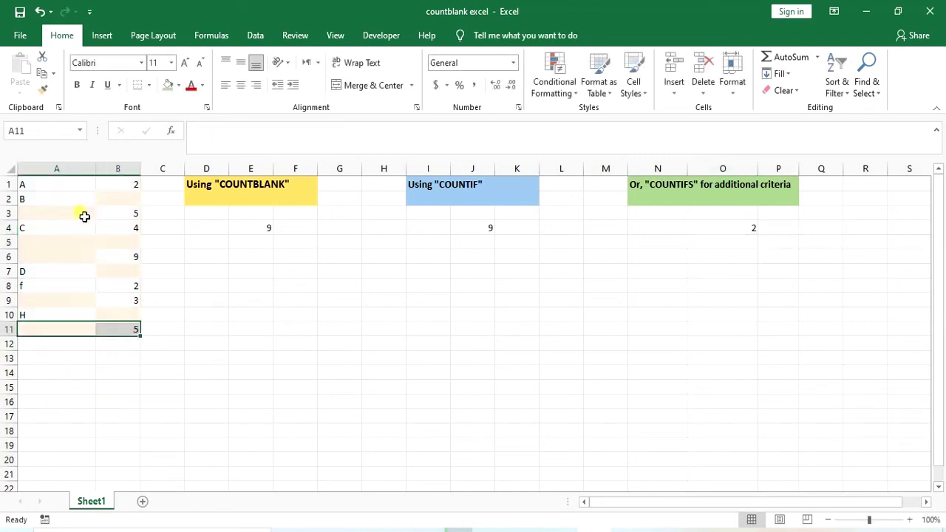
left_click_drag(89, 216, 111, 217)
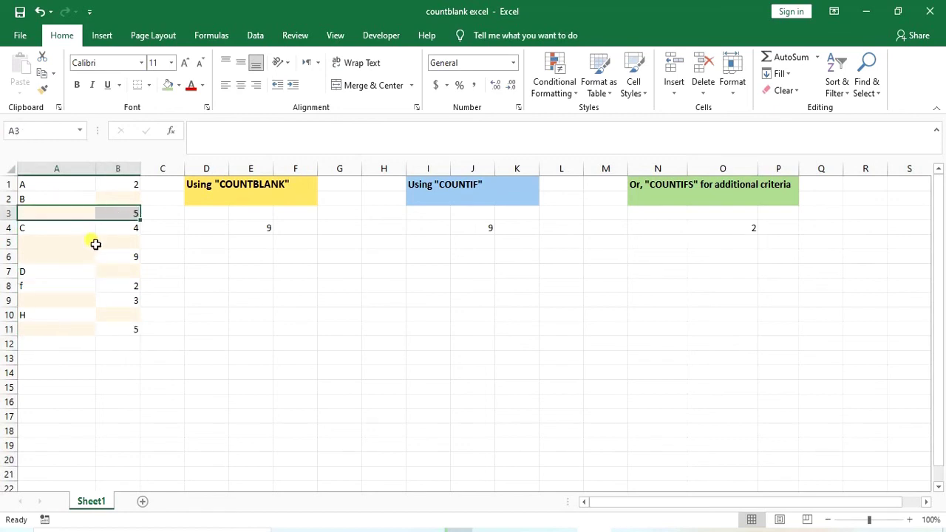